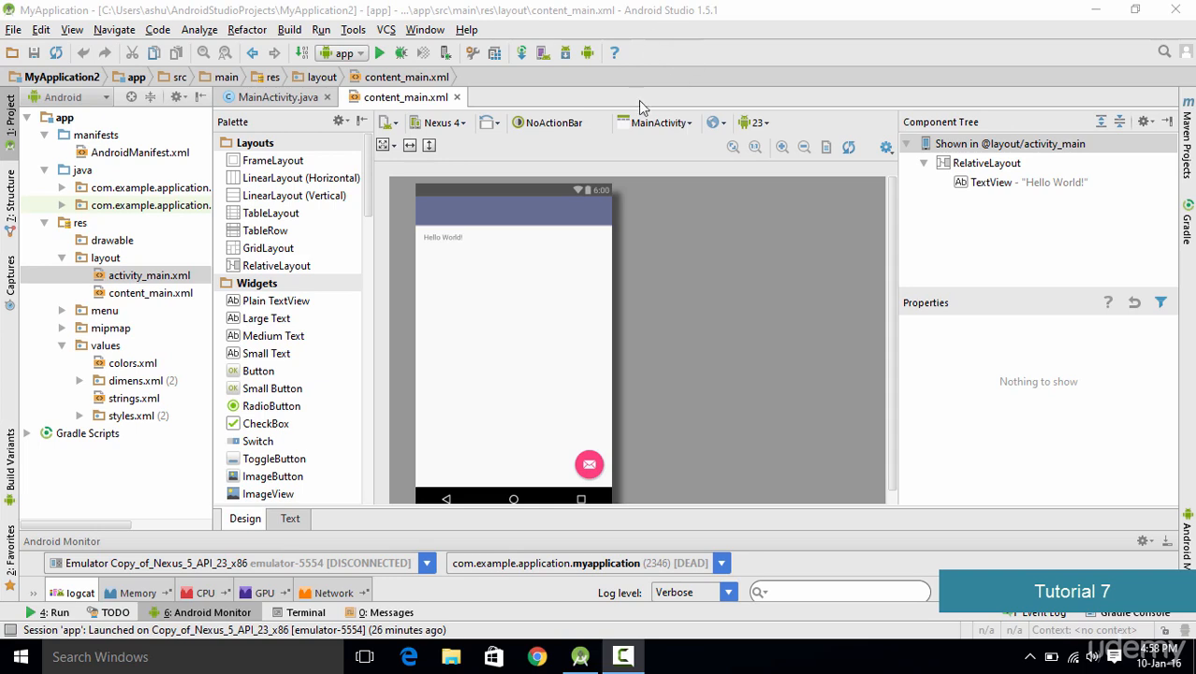
# Step: Open the AVD Manager and start creating a new virtual device
pyautogui.click(541, 54)
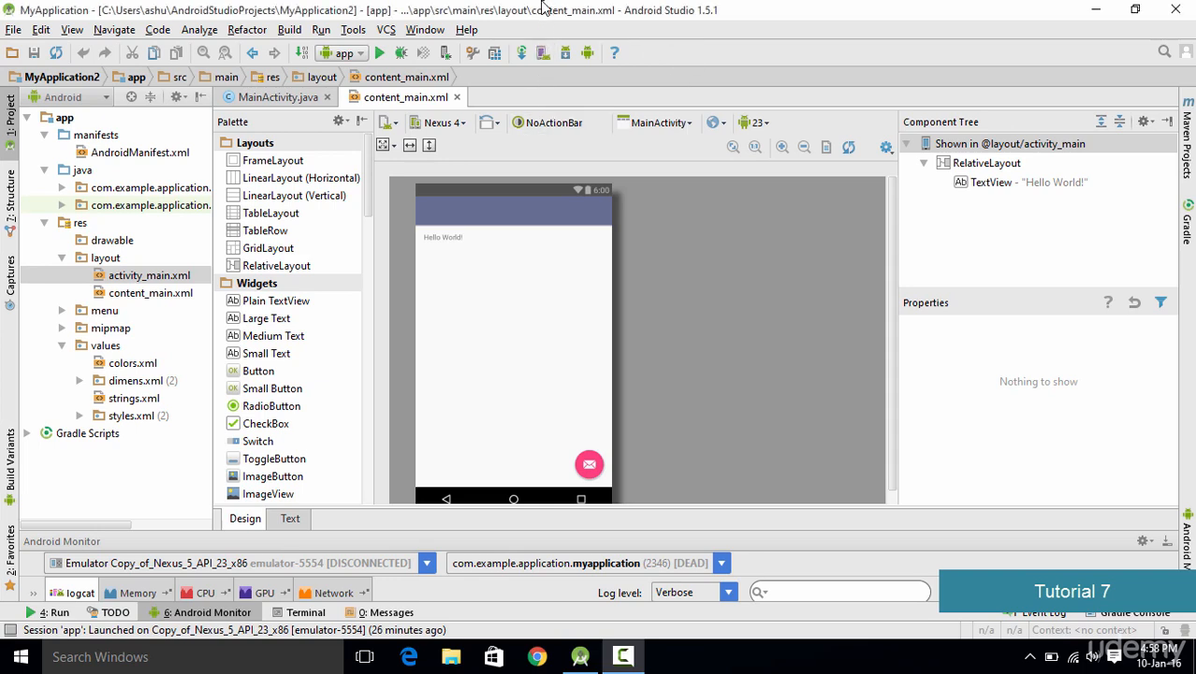
pyautogui.click(543, 54)
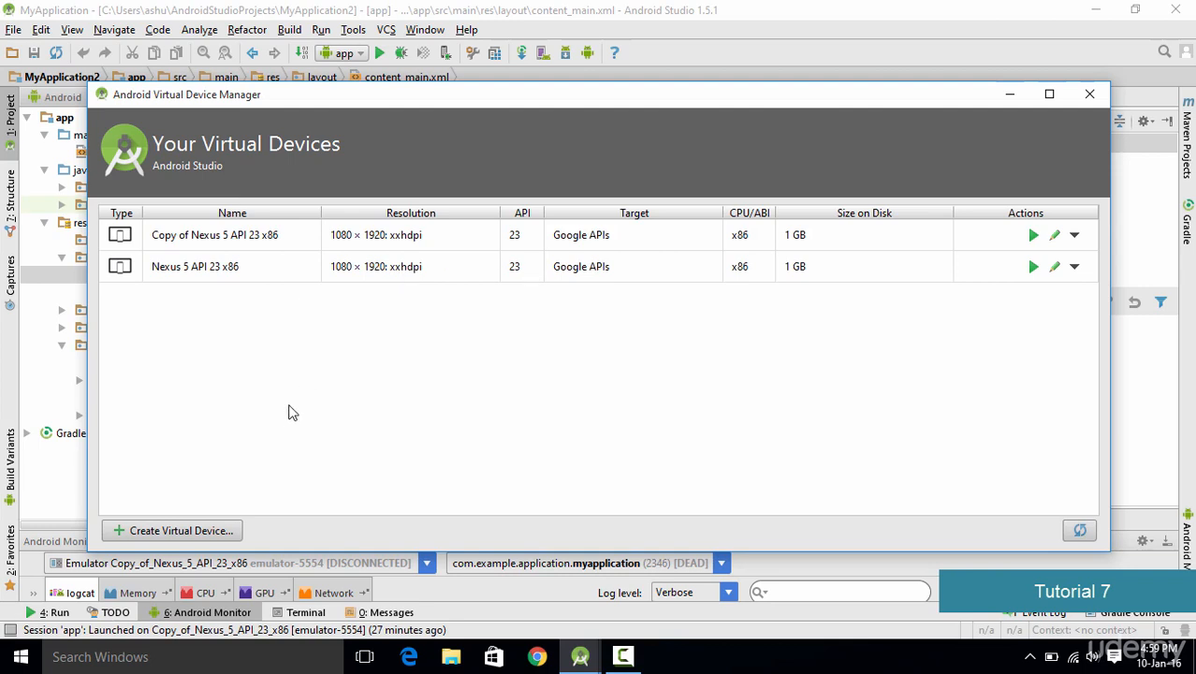
pyautogui.click(203, 536)
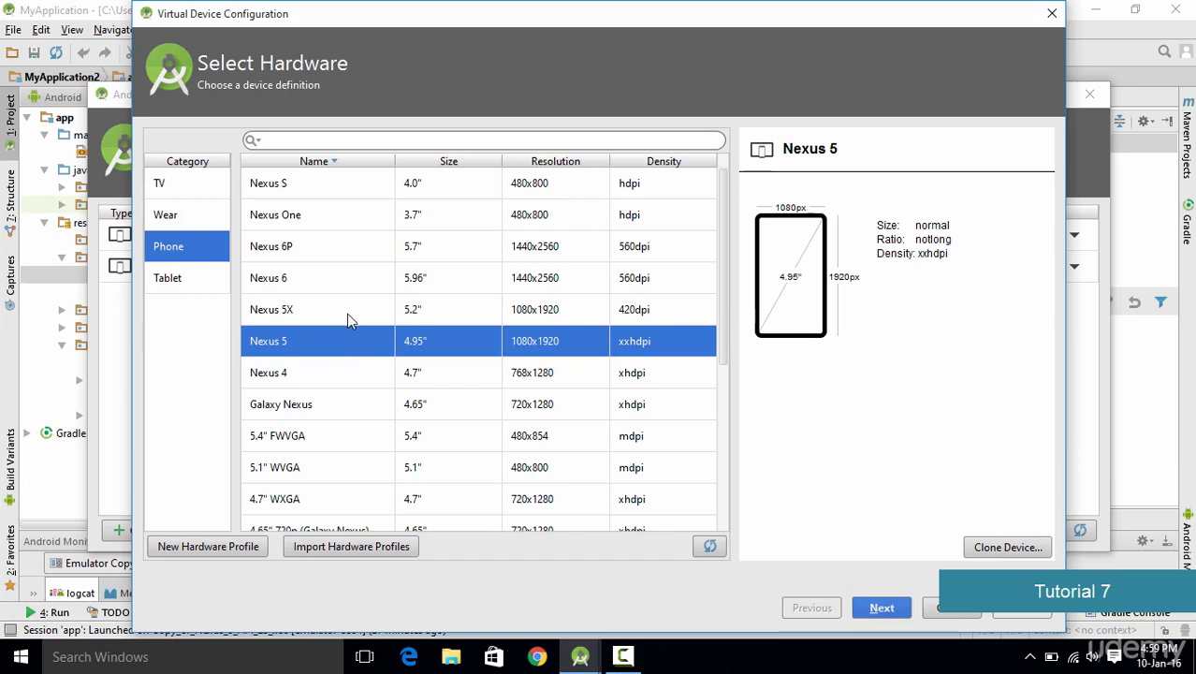
# Step: Clone the Nexus 5 phone hardware profile
pyautogui.scroll(-2, 528, 353)
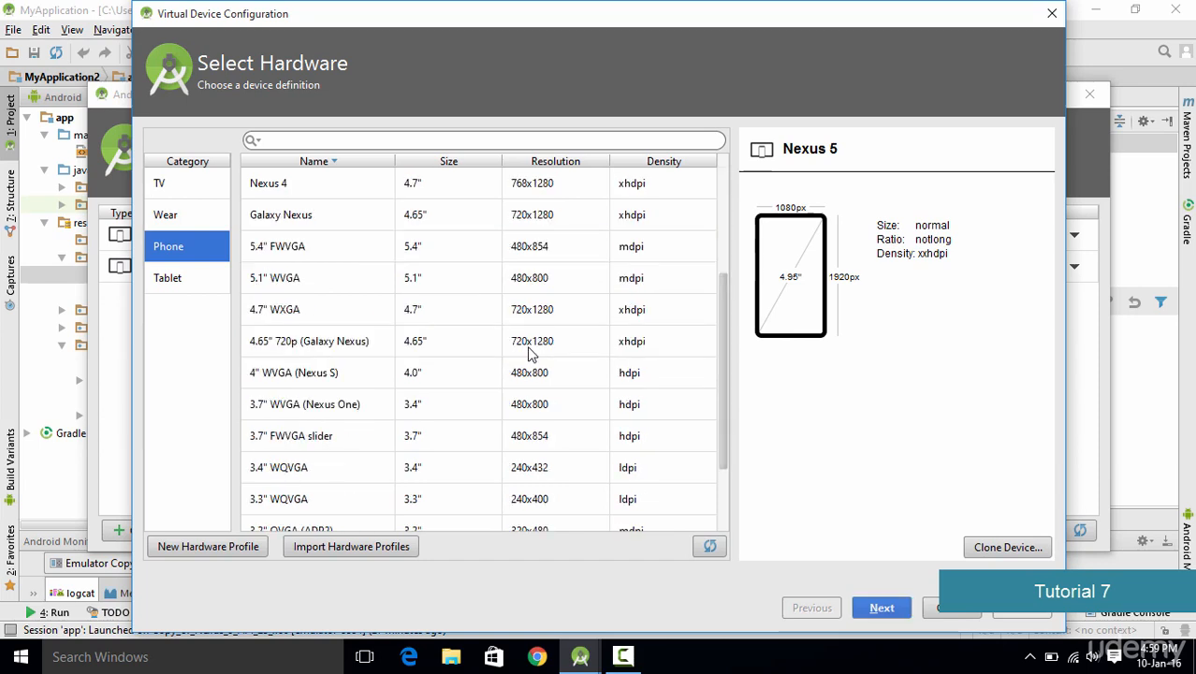
pyautogui.scroll(2, 528, 353)
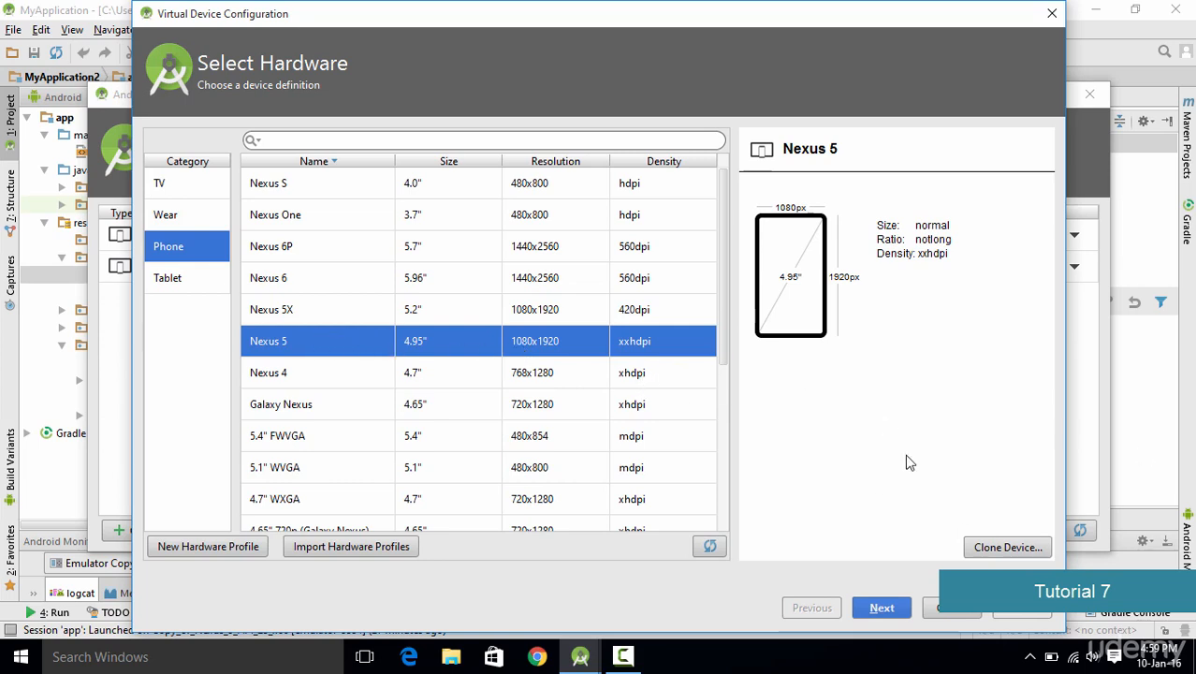
pyautogui.click(980, 549)
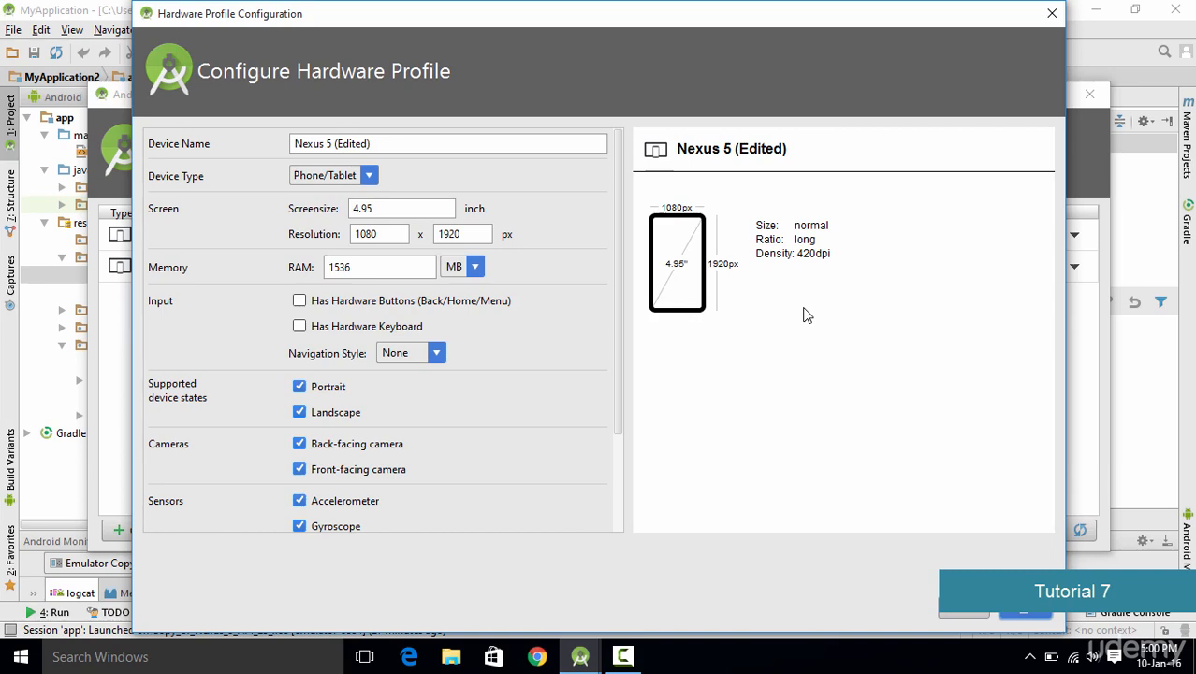
# Step: Set the cloned profile's RAM to 1000 MB and save the hardware profile
pyautogui.click(409, 267)
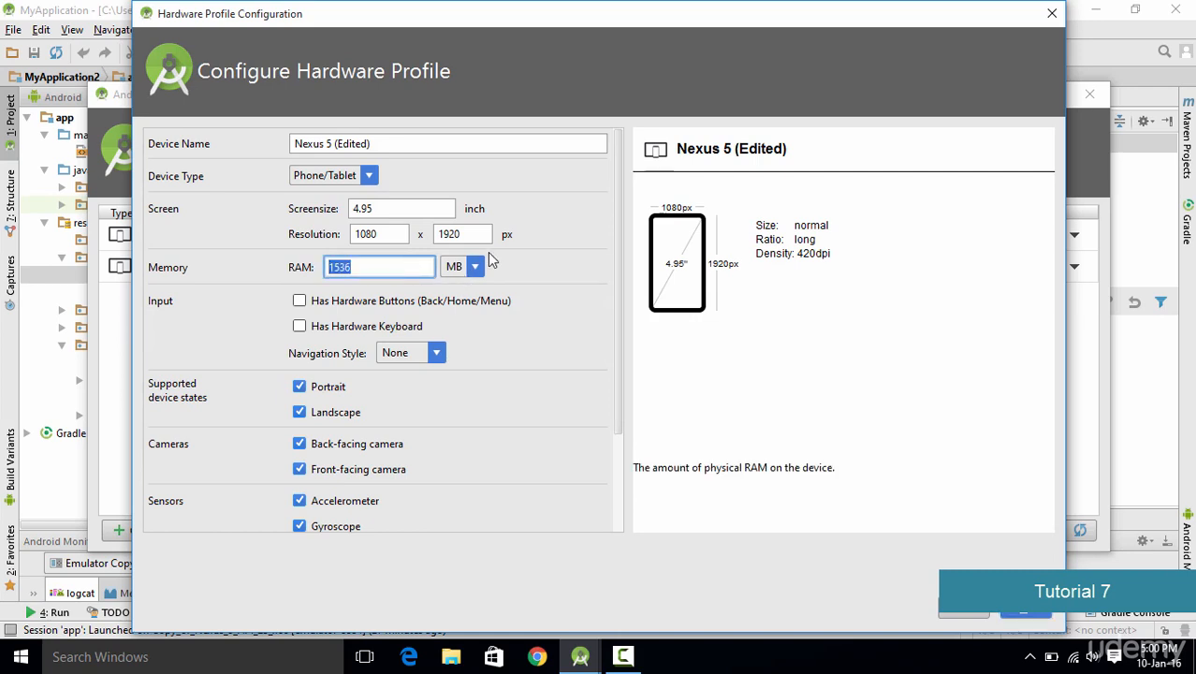
pyautogui.write('1000')
pyautogui.moveTo(547, 14); pyautogui.dragTo(421, 14)
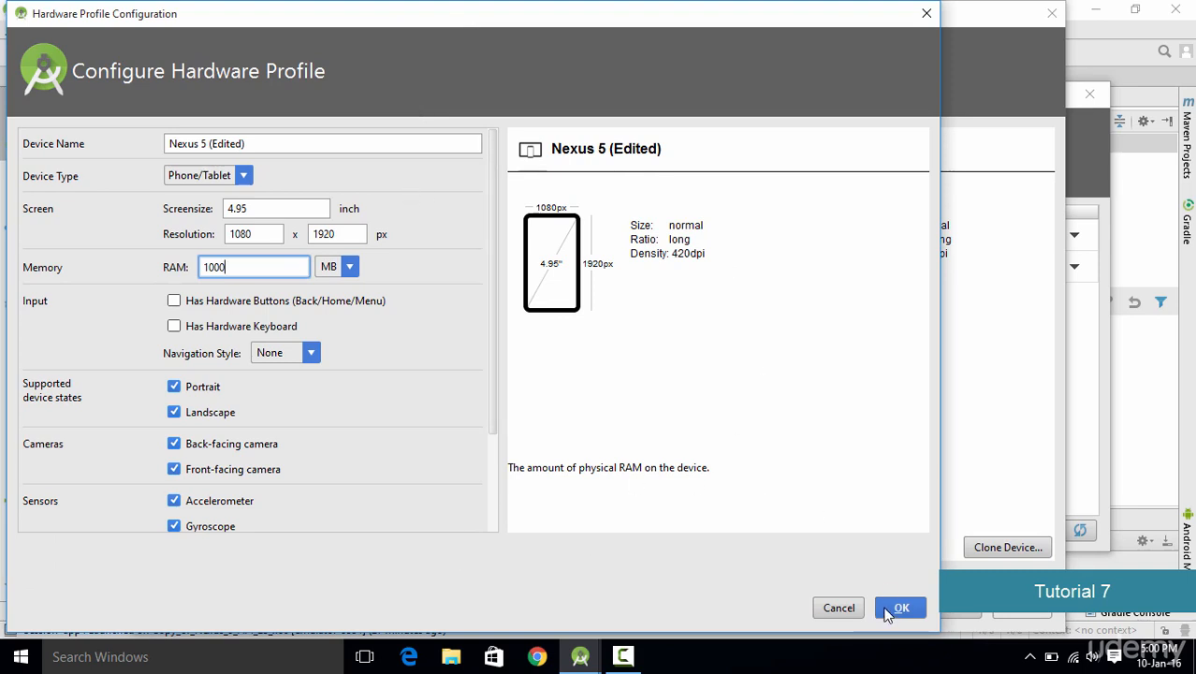
pyautogui.click(889, 609)
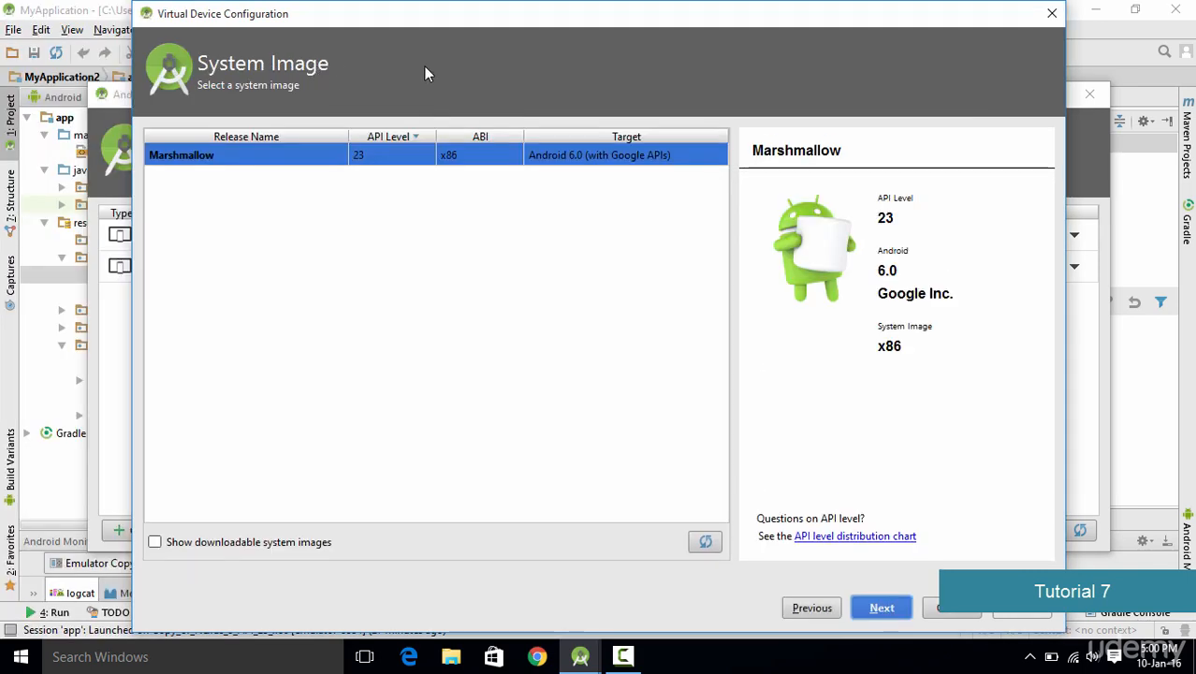
# Step: Keep the Marshmallow x86 system image, name the AVD myAndroid, and finish creating it
pyautogui.moveTo(487, 16); pyautogui.dragTo(443, 17)
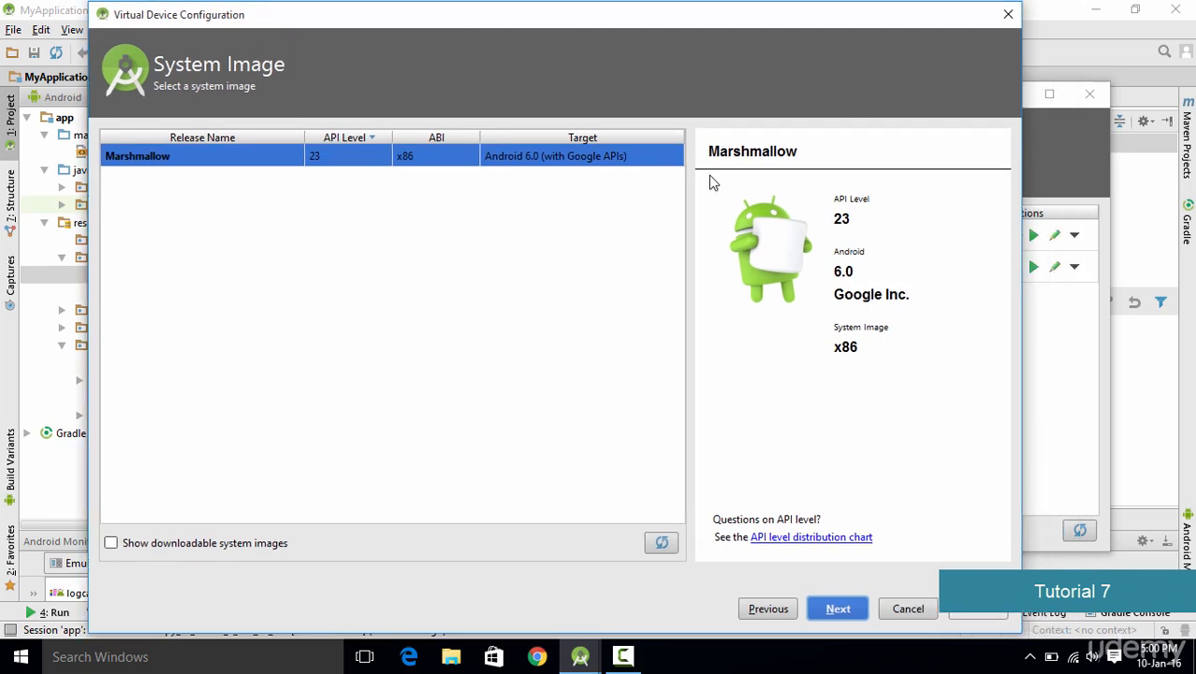
pyautogui.click(837, 609)
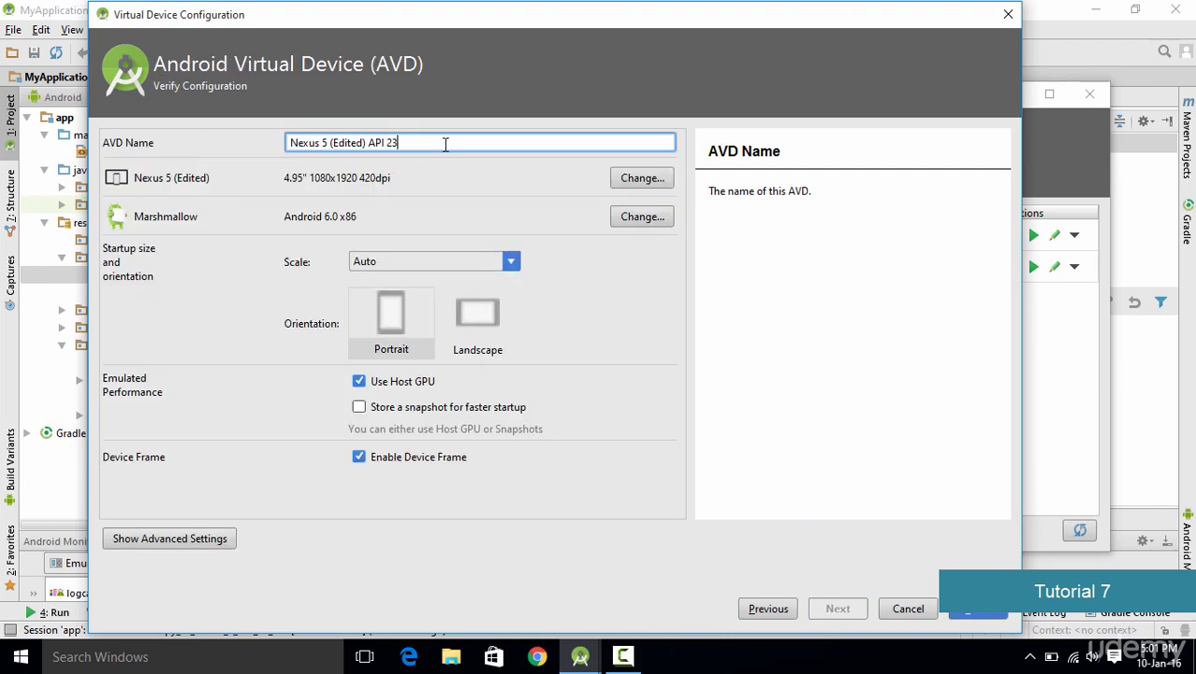
pyautogui.moveTo(447, 144); pyautogui.dragTo(174, 145)
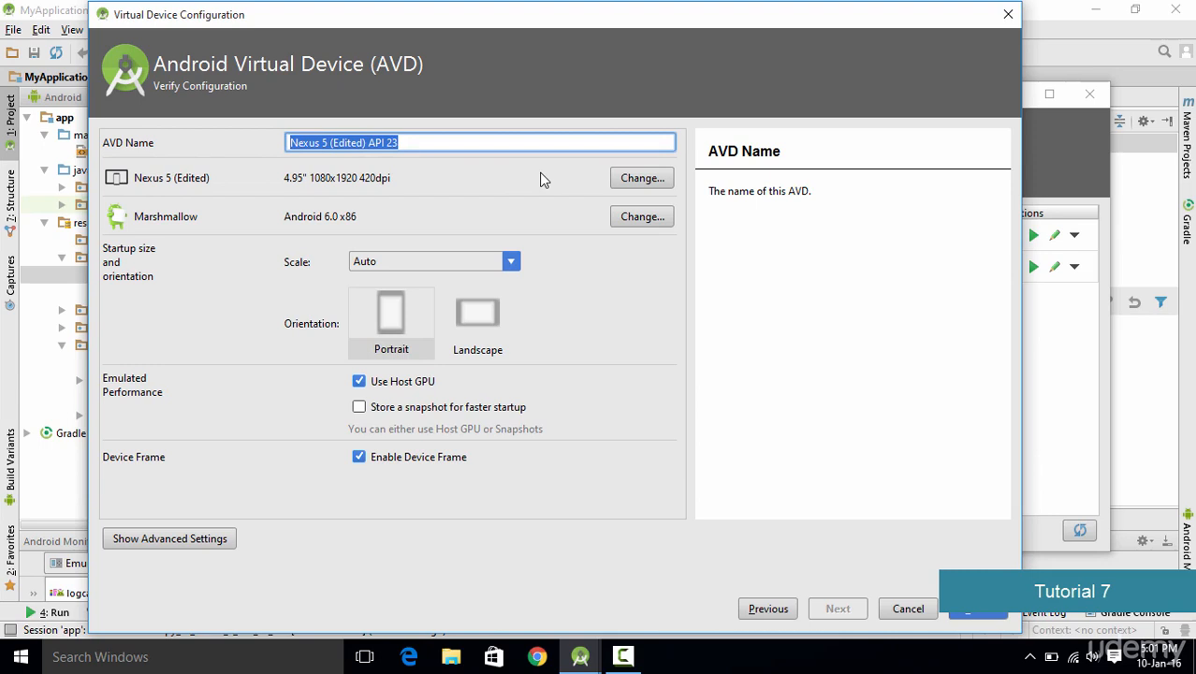
pyautogui.write('my')
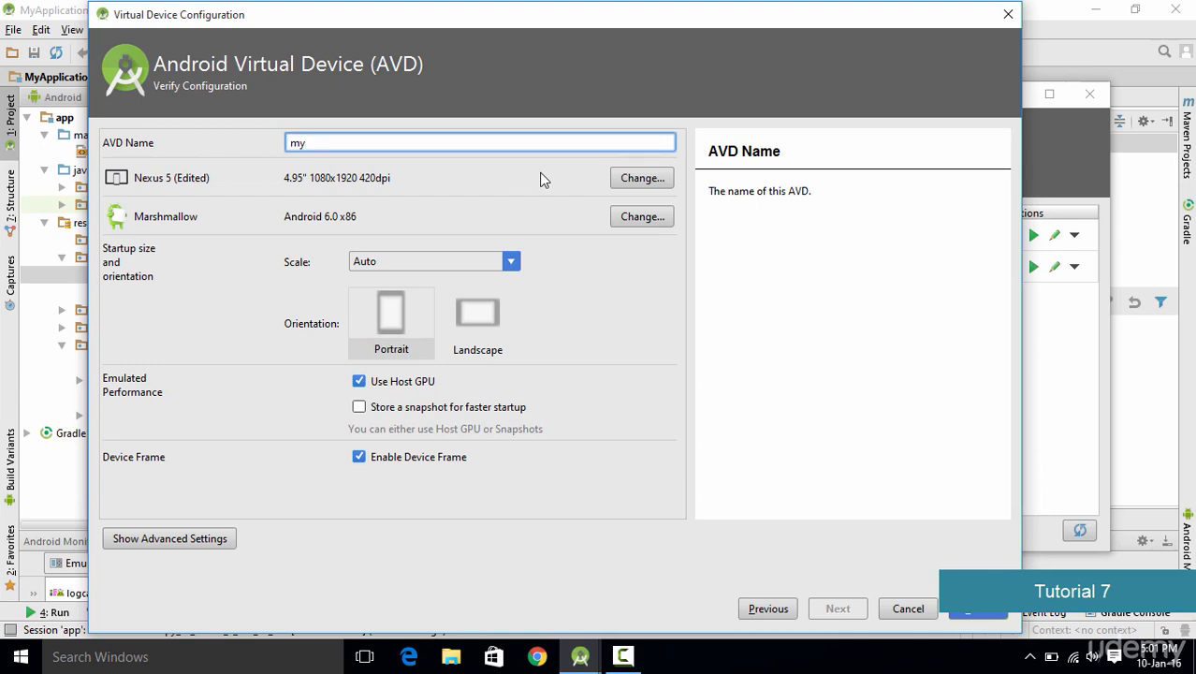
pyautogui.write('Android')
pyautogui.click(971, 610)
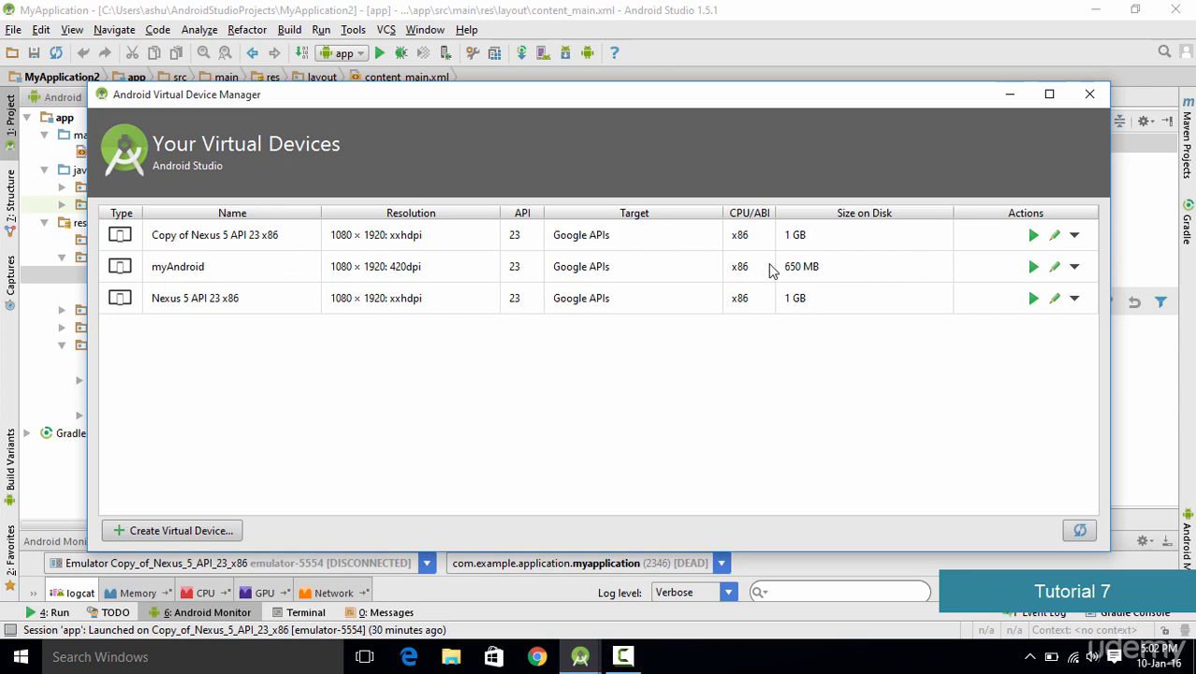
# Step: Launch the myAndroid emulator, unlock its screen and dismiss the welcome tip
pyautogui.click(1034, 268)
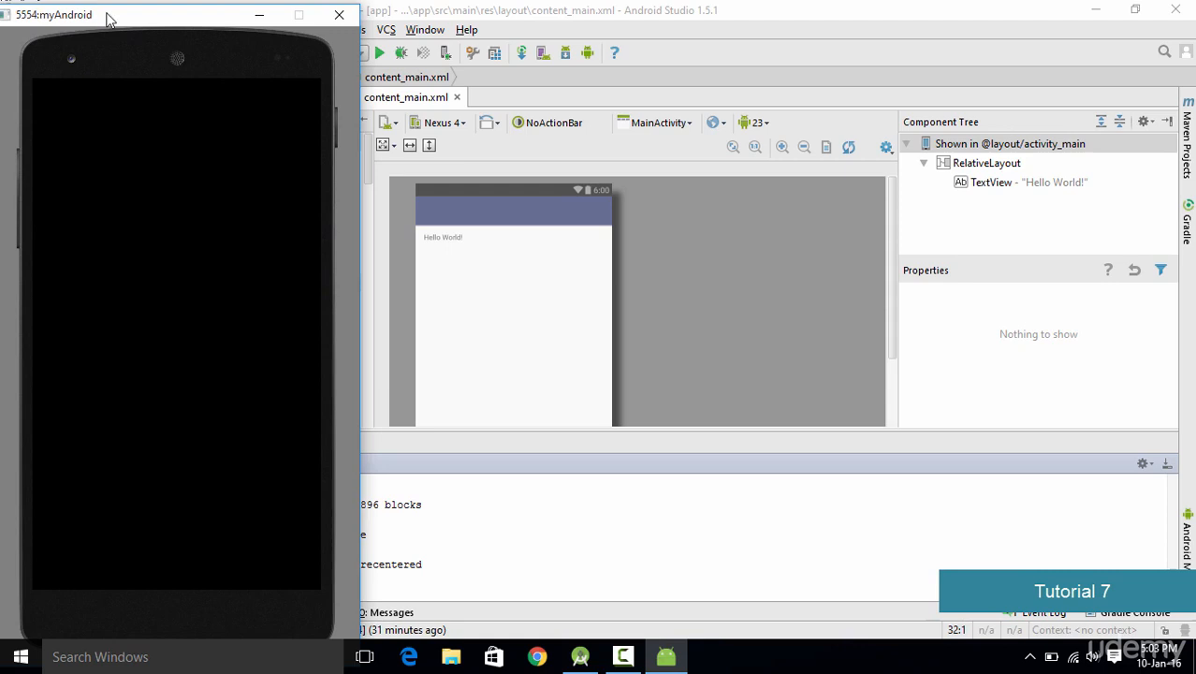
pyautogui.moveTo(110, 17); pyautogui.dragTo(477, 17)
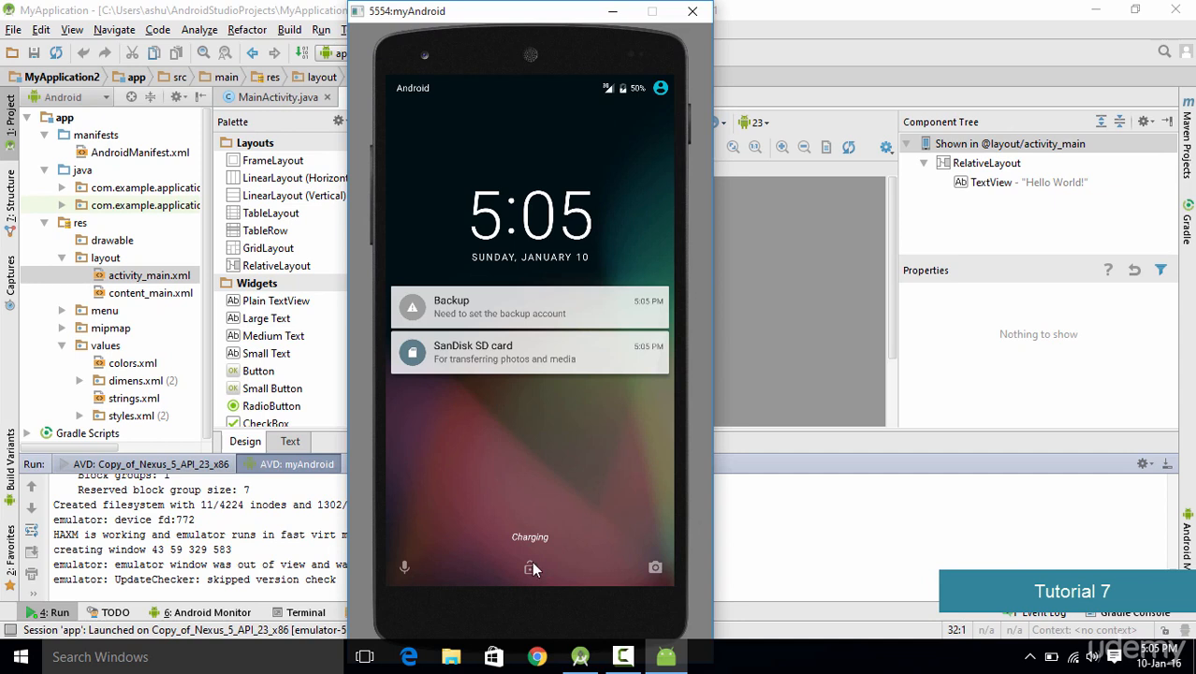
pyautogui.moveTo(532, 565); pyautogui.dragTo(486, 280)
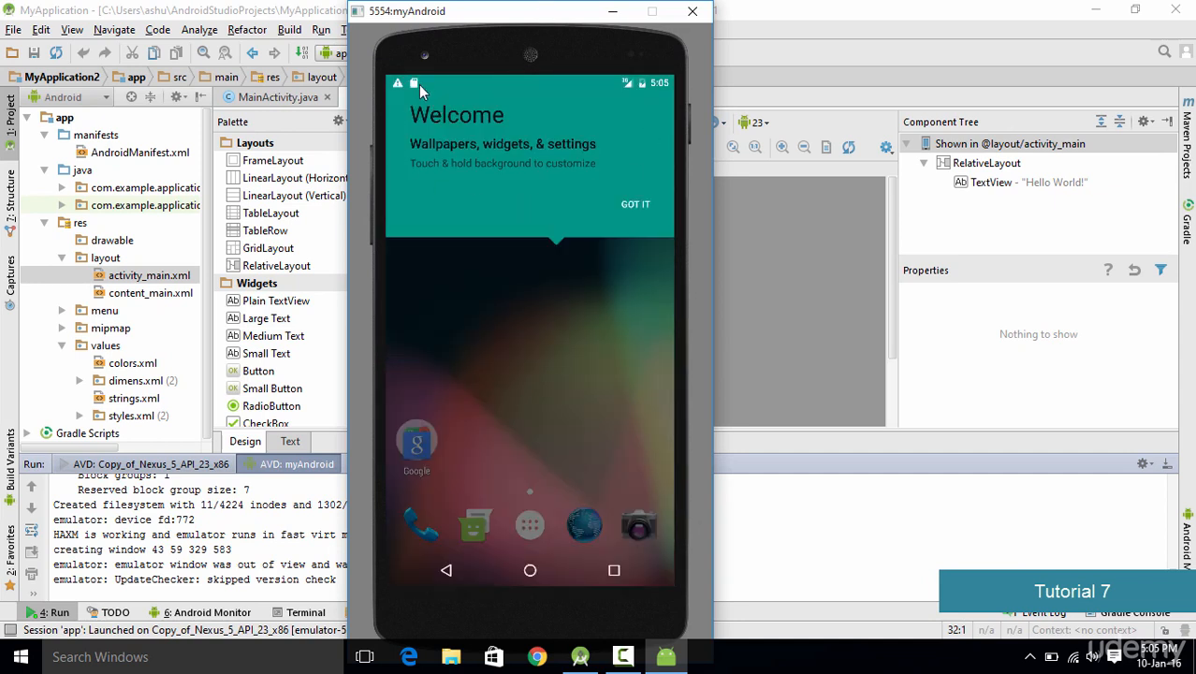
pyautogui.click(636, 205)
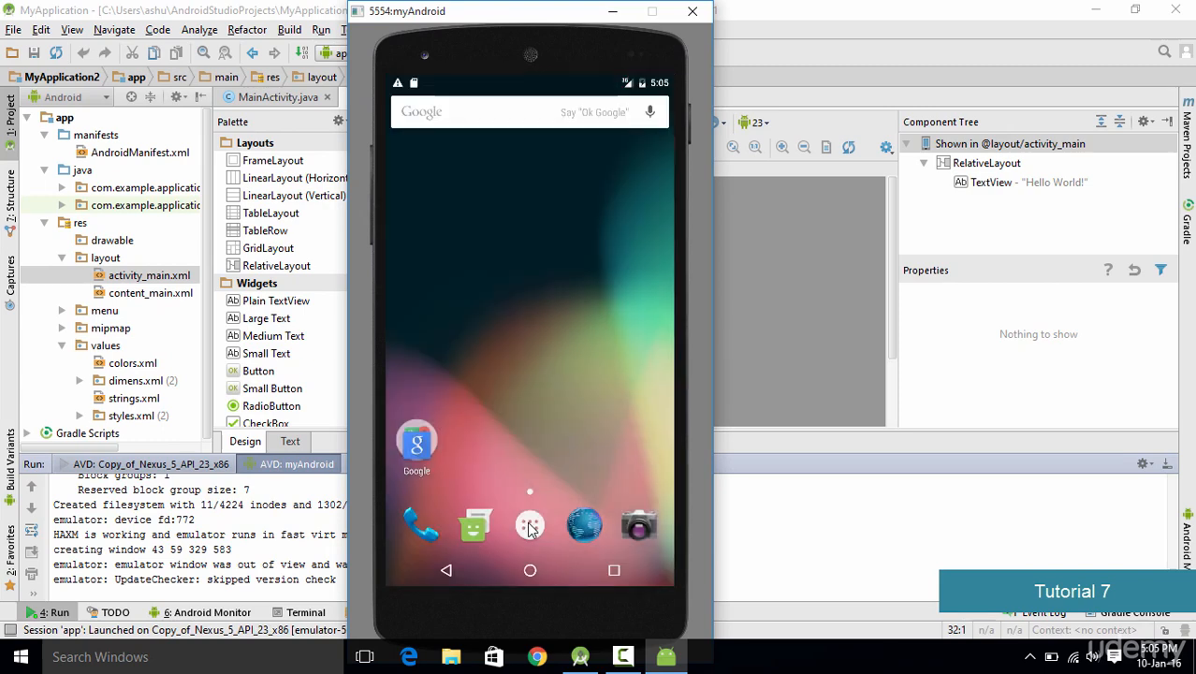
# Step: Open the emulator's app drawer and launch the Browser
pyautogui.click(530, 527)
pyautogui.moveTo(576, 261); pyautogui.dragTo(532, 521)
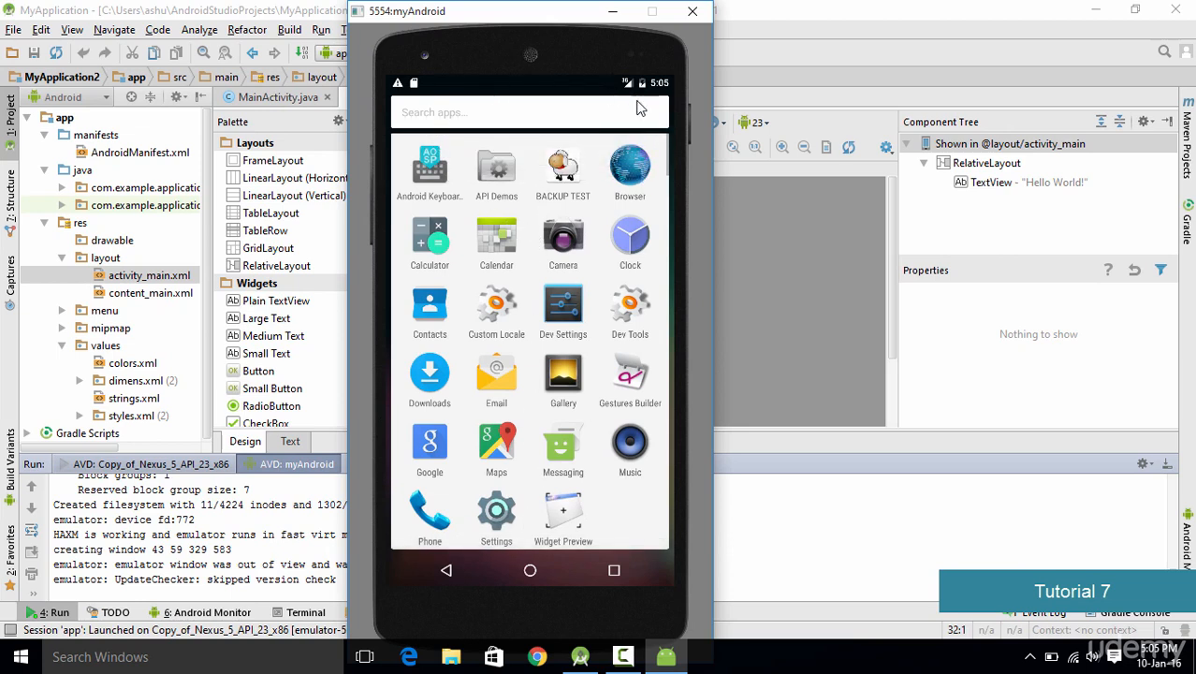
pyautogui.click(632, 171)
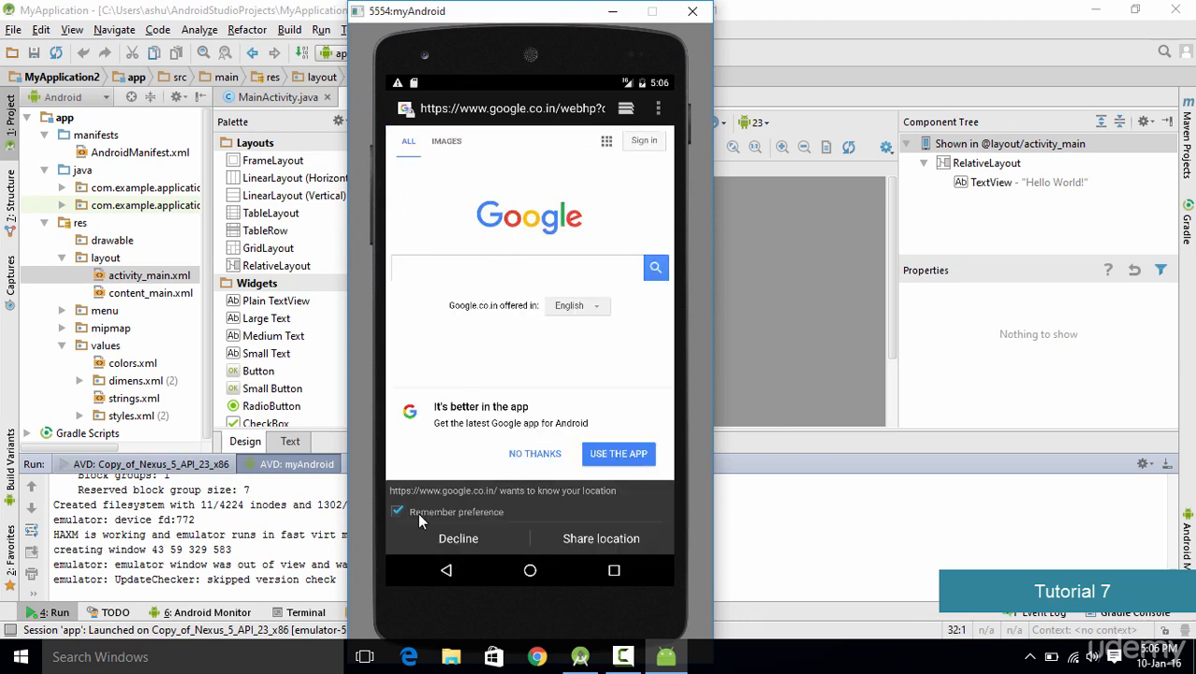
# Step: Search Google for android studio in the emulator browser and scroll through the results
pyautogui.click(482, 276)
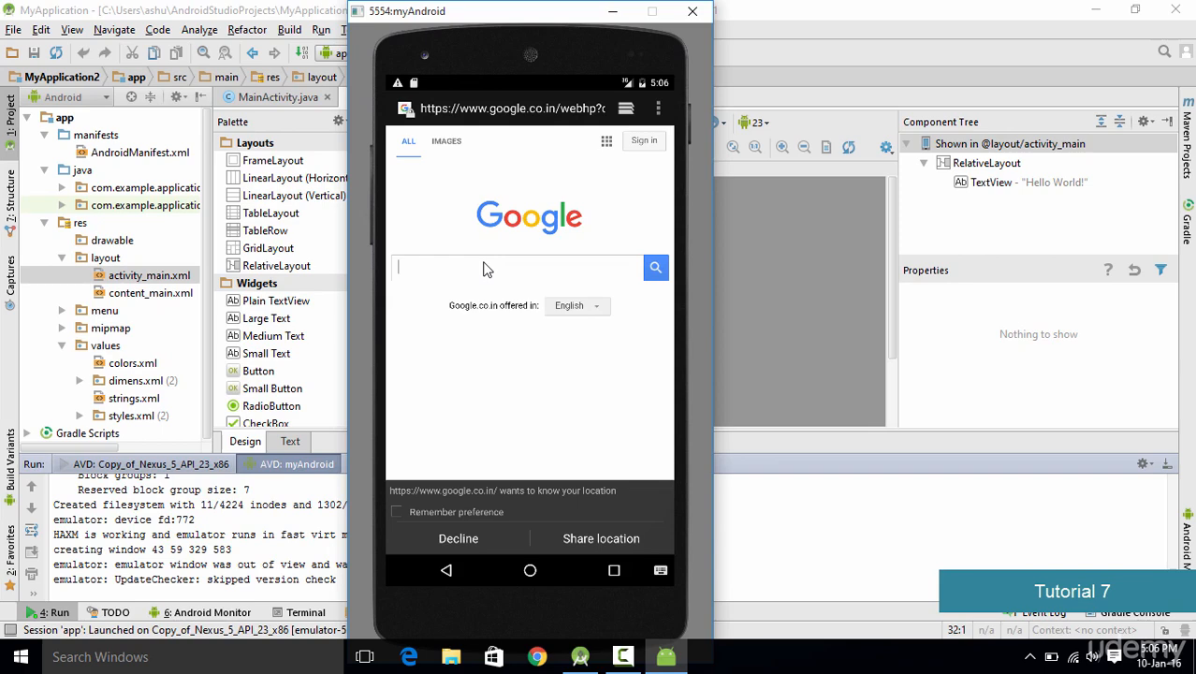
pyautogui.write('android studio')
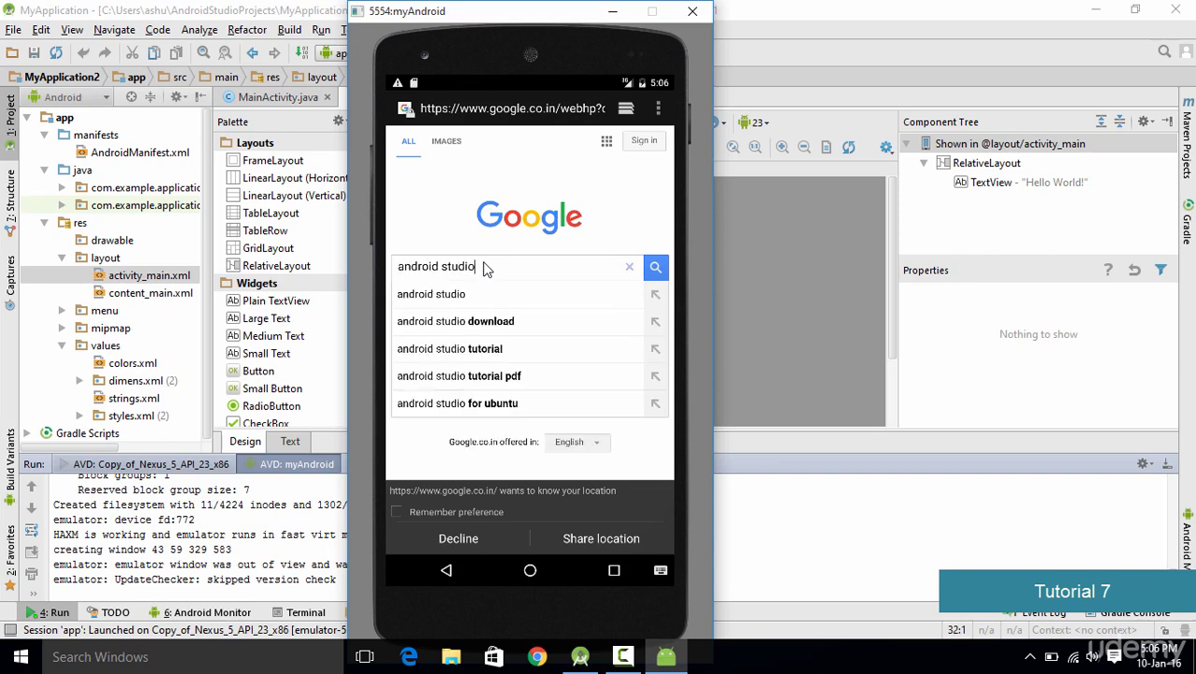
pyautogui.press('Return')
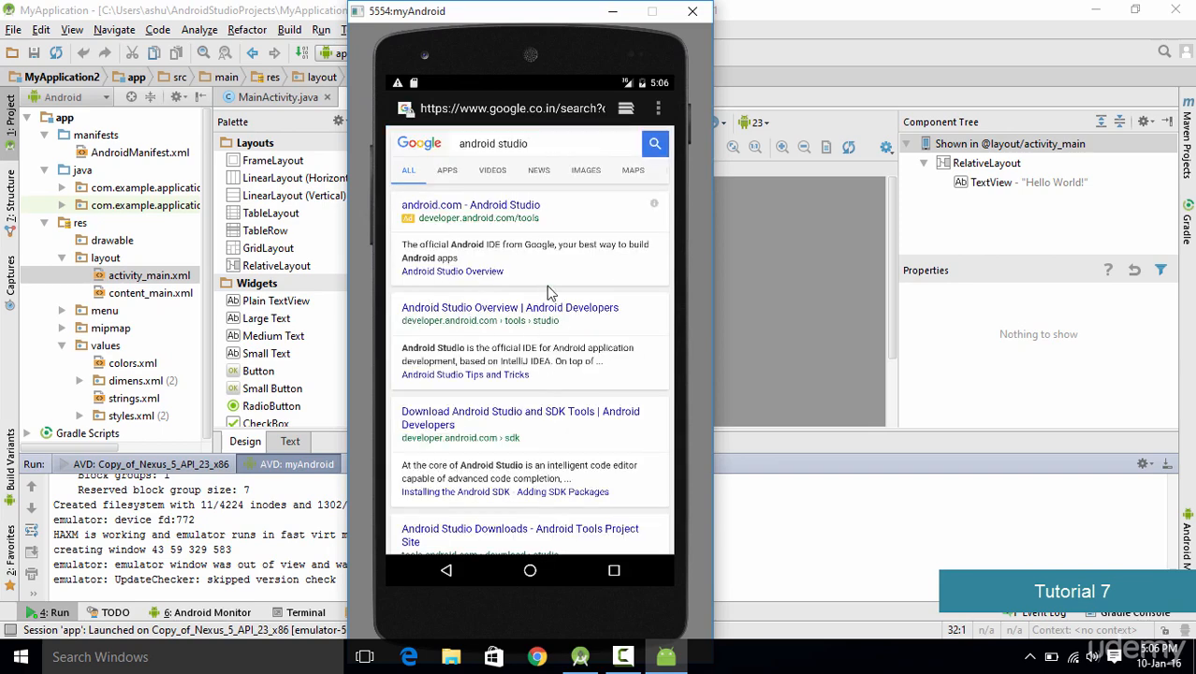
pyautogui.scroll(-5, 558, 412)
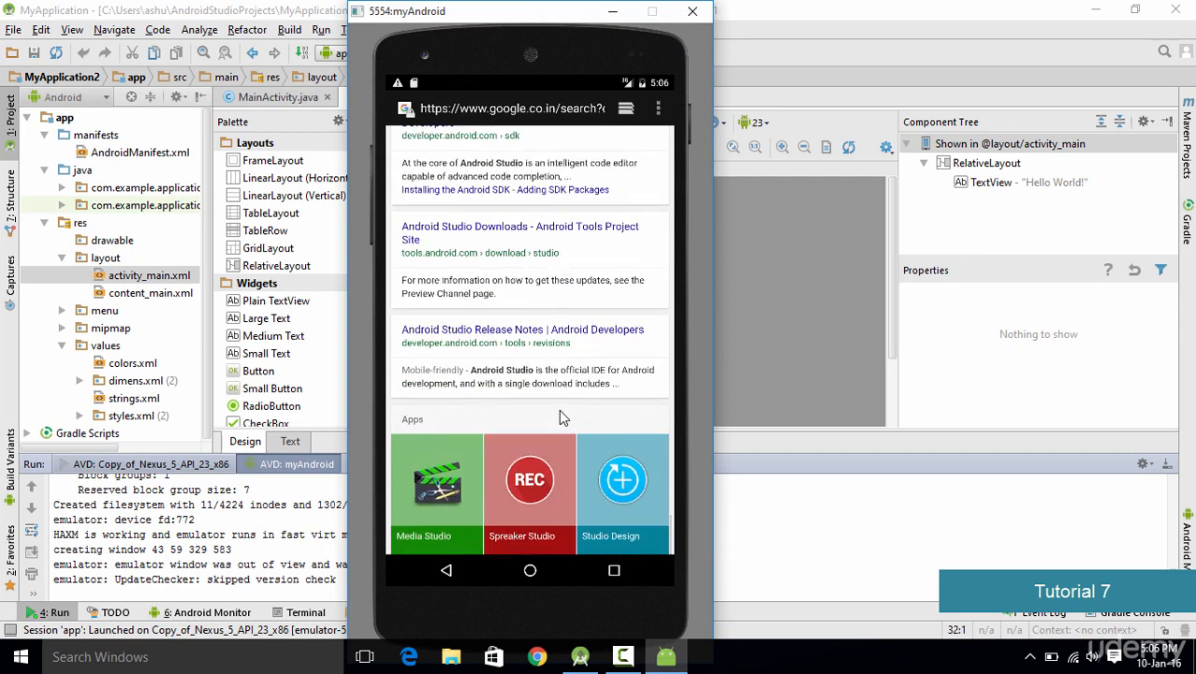
pyautogui.scroll(4, 559, 409)
pyautogui.scroll(1, 553, 262)
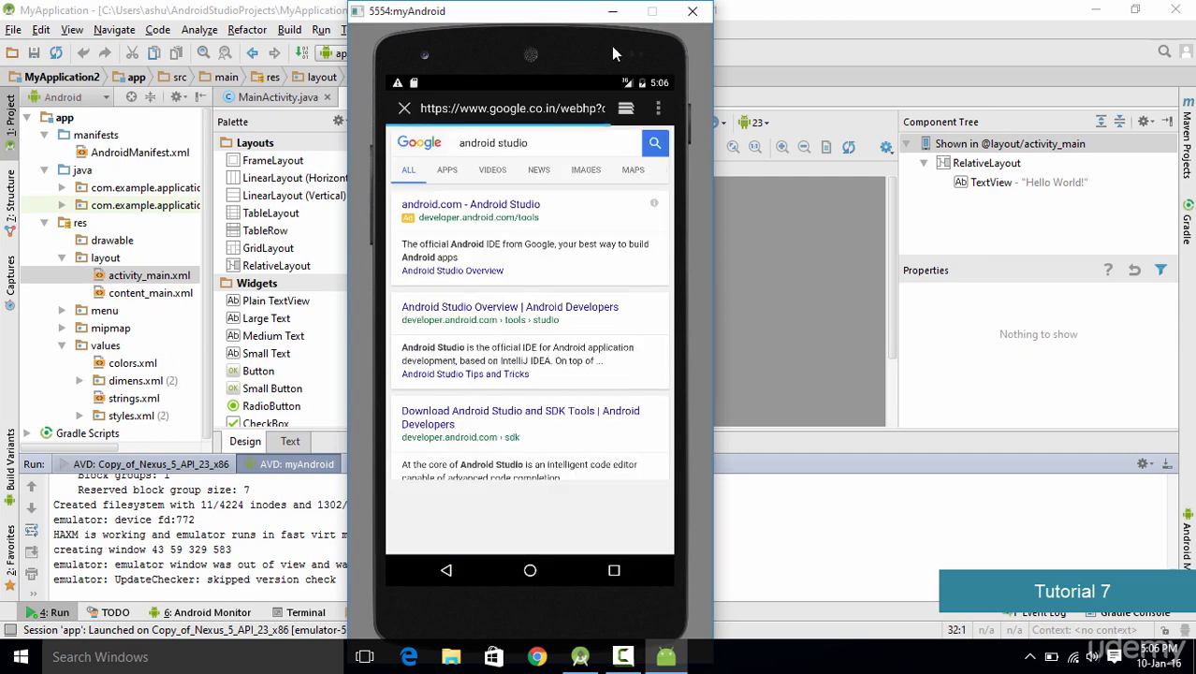
# Step: Navigate back out of the browser to the emulator's home screen
pyautogui.click(446, 571)
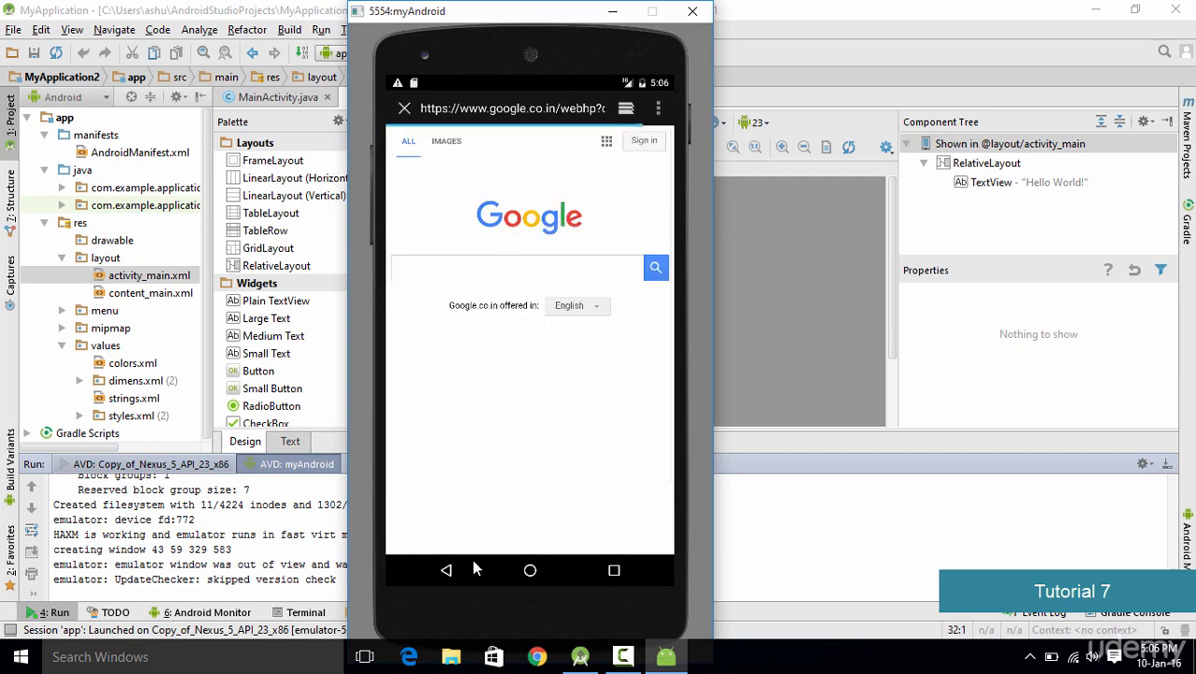
pyautogui.click(487, 108)
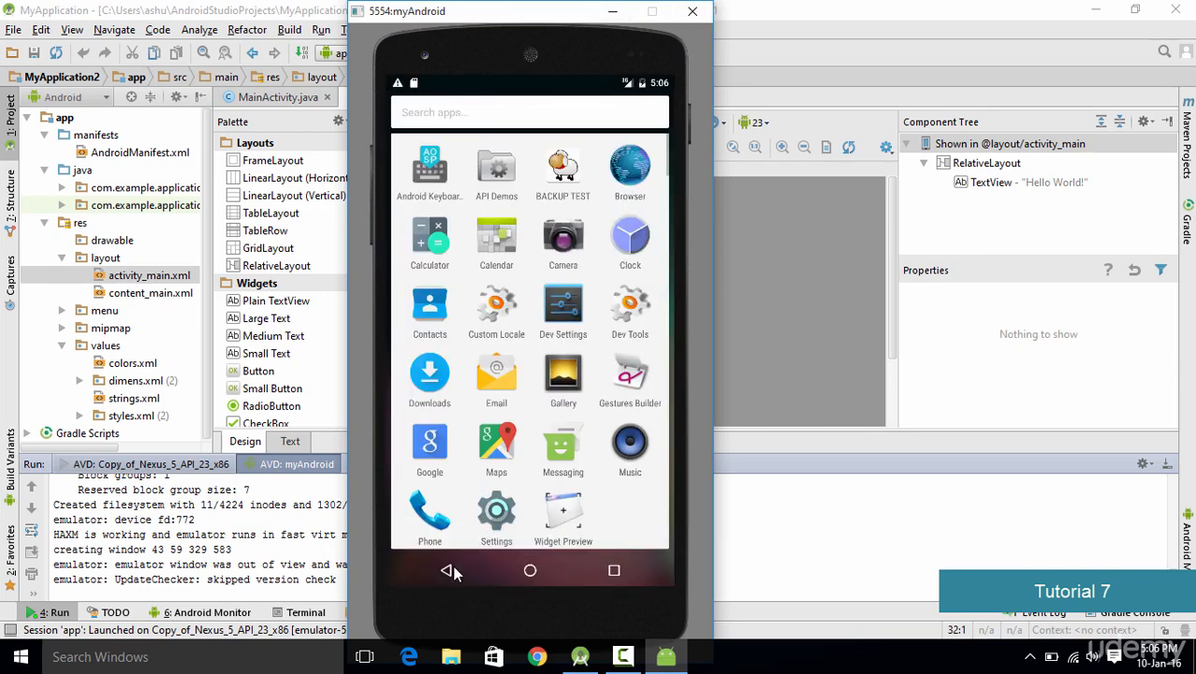
pyautogui.click(452, 569)
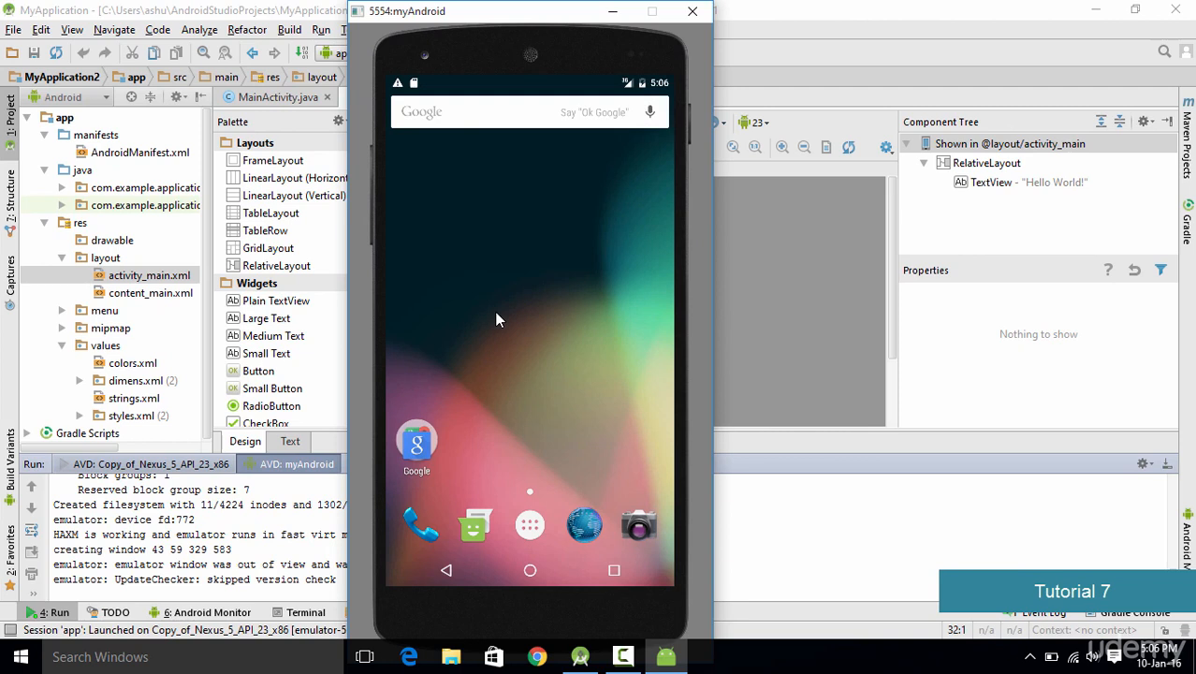